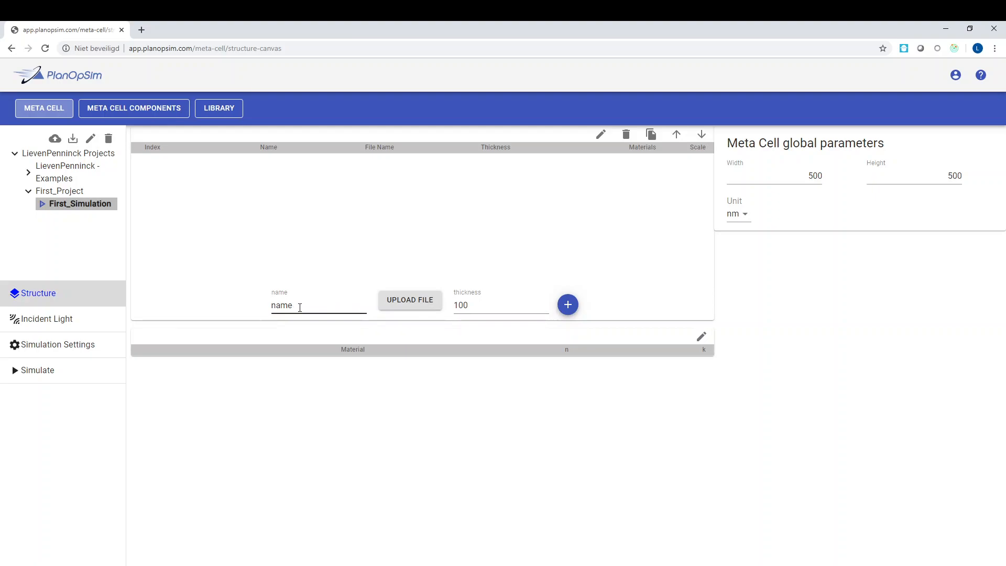
Step: Add a layer named substrate with thickness 0 to the meta cell structure
{"action": "left_click_drag", "start_coordinate": [303, 305], "coordinate": [268, 309]}
{"action": "type", "text": "substrat"}
{"action": "left_click_drag", "start_coordinate": [490, 305], "coordinate": [453, 309]}
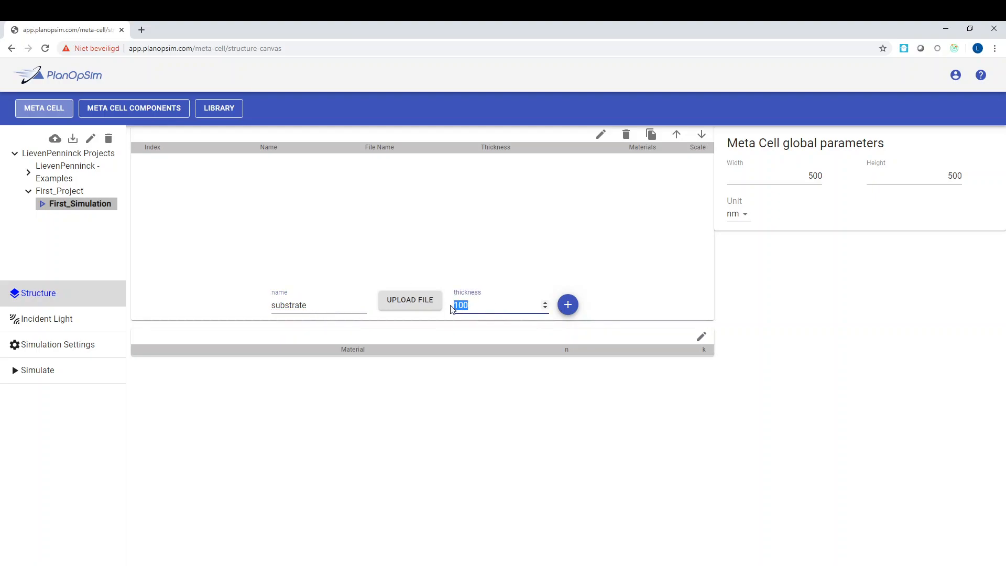
{"action": "type", "text": "0"}
{"action": "left_click", "coordinate": [569, 306]}
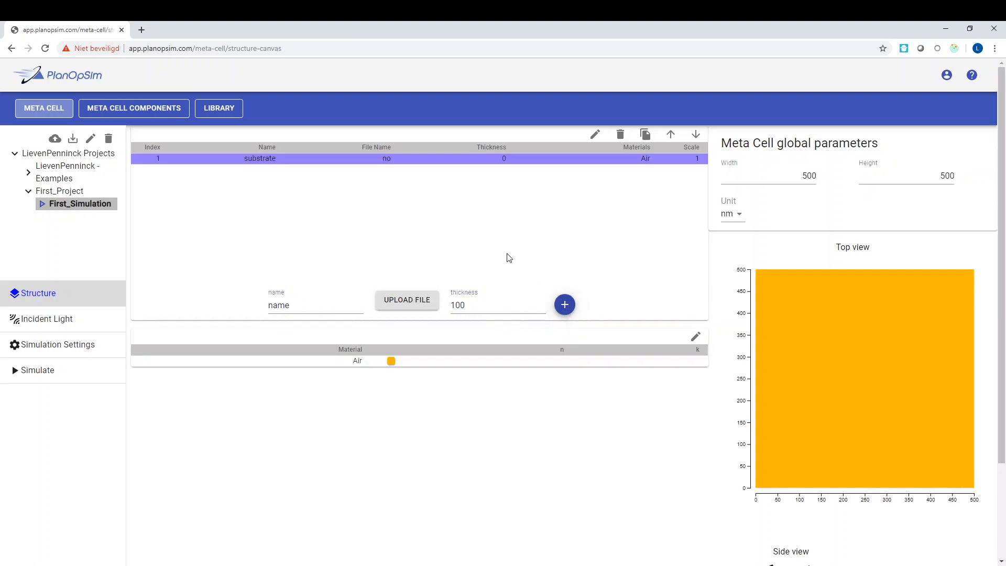
Step: Add a layer named coating with thickness 50 above the substrate
{"action": "left_click", "coordinate": [309, 306]}
{"action": "left_click", "coordinate": [307, 307]}
{"action": "left_click_drag", "start_coordinate": [312, 308], "coordinate": [260, 306]}
{"action": "type", "text": "coating"}
{"action": "key", "text": "Tab"}
{"action": "key", "text": "Tab"}
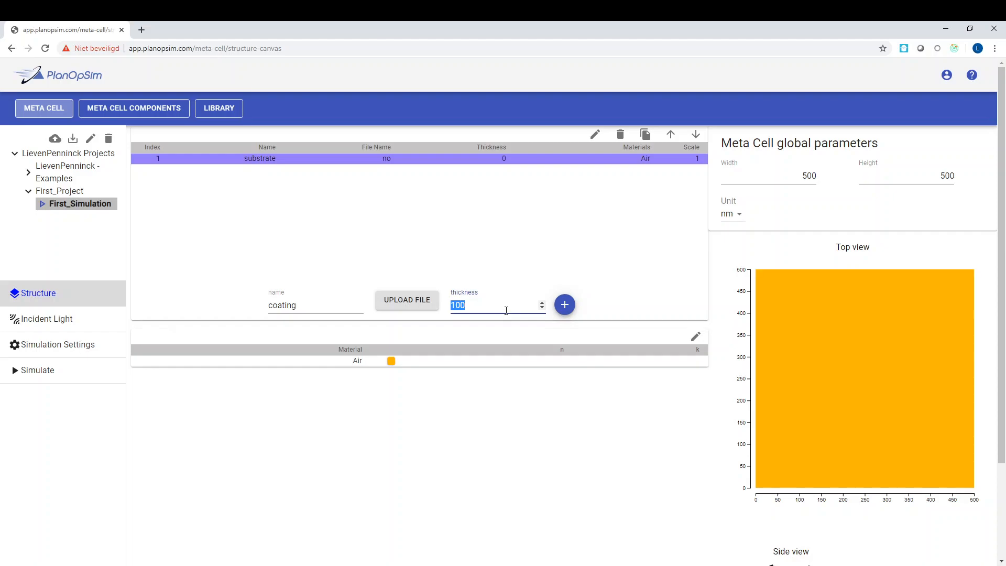
{"action": "type", "text": "50"}
{"action": "left_click", "coordinate": [565, 304]}
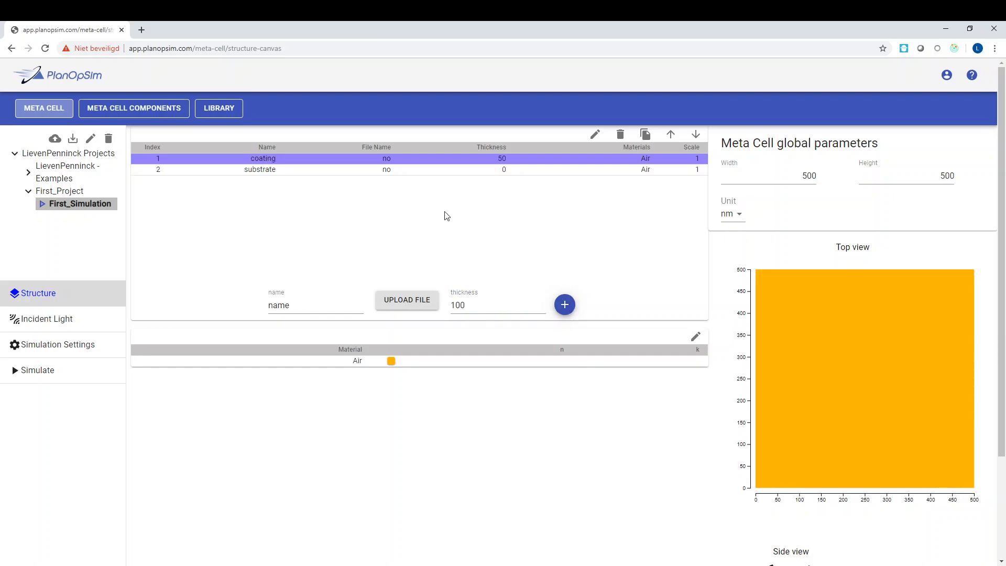
Step: Add a layer named air with thickness 0 above the coating and check the layer stack in the side view
{"action": "left_click_drag", "start_coordinate": [298, 307], "coordinate": [263, 306]}
{"action": "type", "text": "air"}
{"action": "left_click_drag", "start_coordinate": [466, 306], "coordinate": [449, 308]}
{"action": "type", "text": "0"}
{"action": "left_click", "coordinate": [569, 306]}
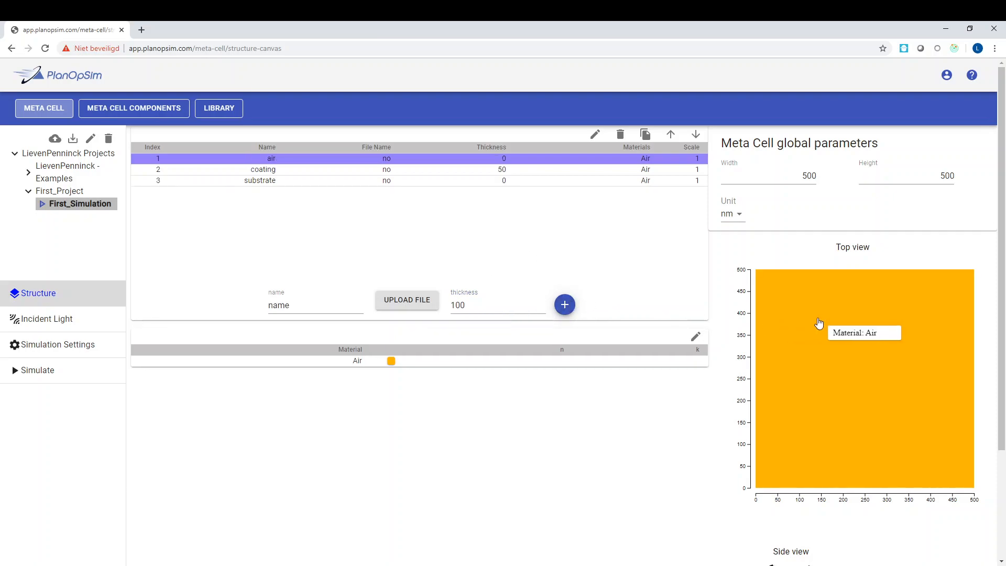
{"action": "scroll", "coordinate": [811, 307], "scroll_direction": "down", "scroll_amount": 3}
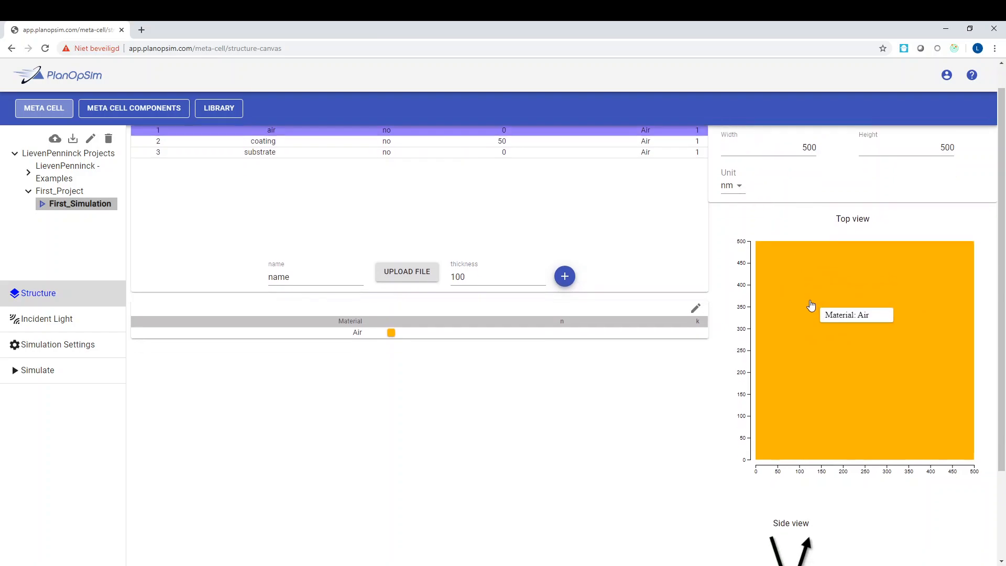
{"action": "scroll", "coordinate": [831, 408], "scroll_direction": "up", "scroll_amount": 1}
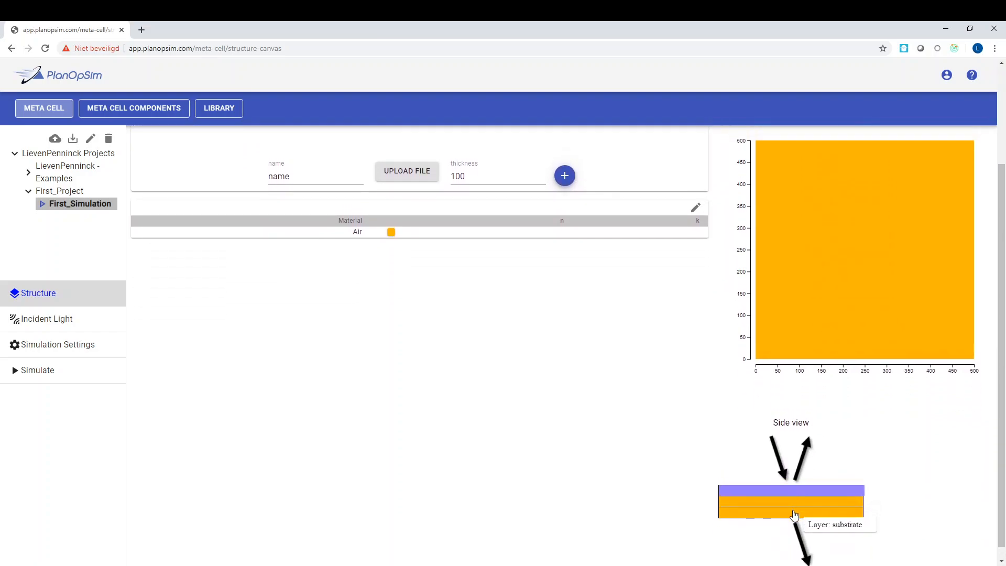
{"action": "scroll", "coordinate": [804, 472], "scroll_direction": "up", "scroll_amount": 2}
{"action": "scroll", "coordinate": [808, 341], "scroll_direction": "down", "scroll_amount": 2}
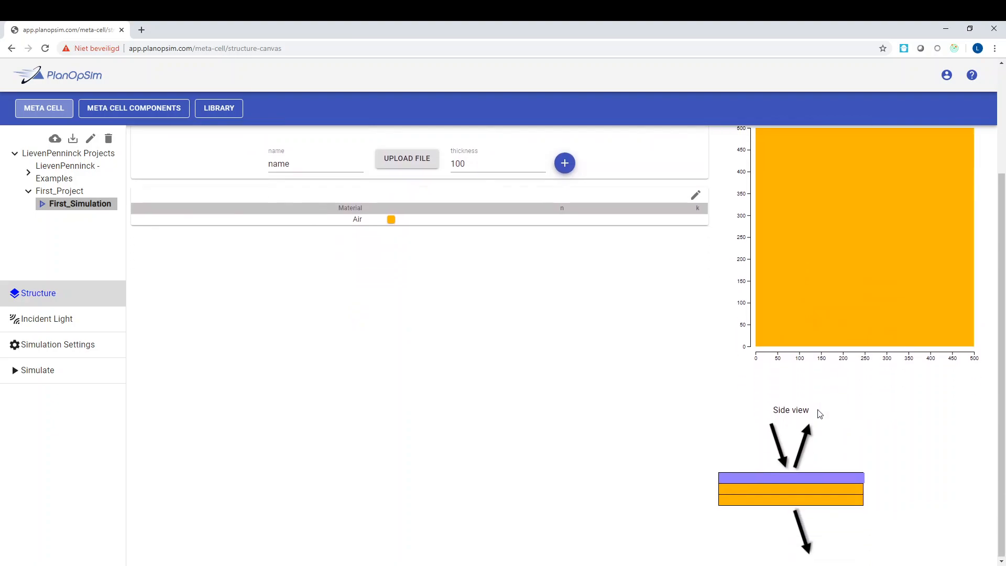
{"action": "scroll", "coordinate": [573, 329], "scroll_direction": "up", "scroll_amount": 3}
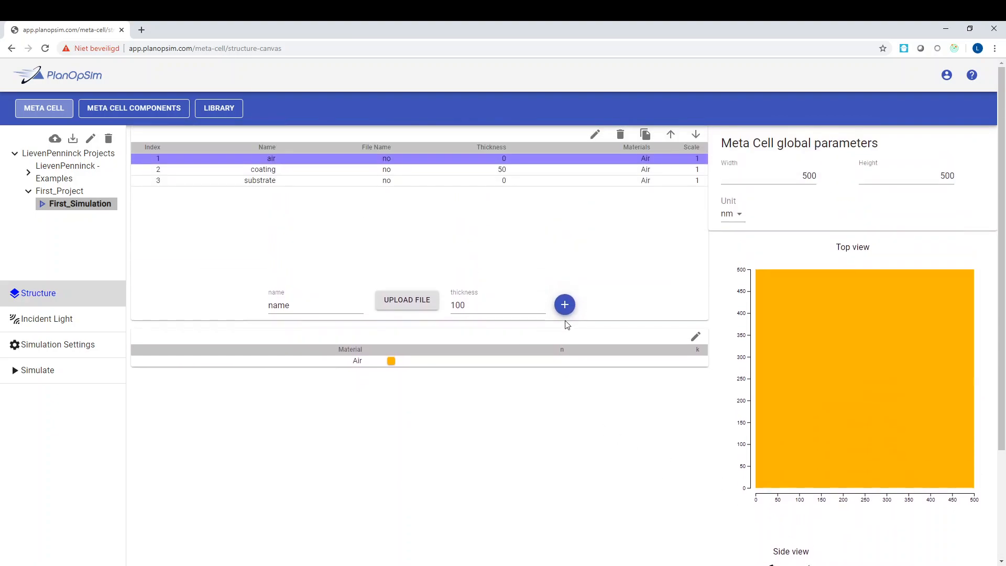
Step: Set the substrate layer's material to SiO2
{"action": "left_click", "coordinate": [289, 183]}
{"action": "scroll", "coordinate": [289, 183], "scroll_direction": "down", "scroll_amount": 1}
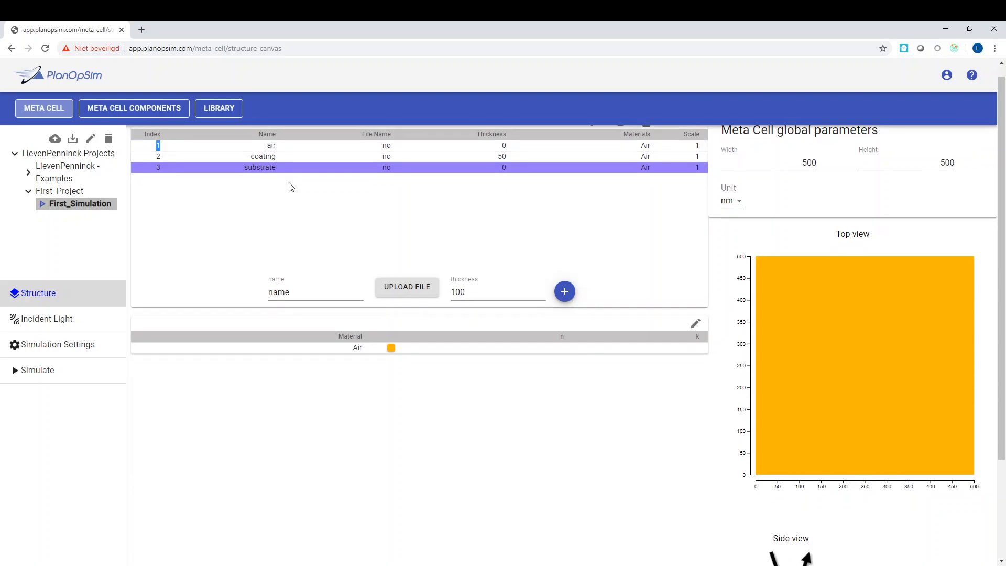
{"action": "left_click", "coordinate": [357, 349]}
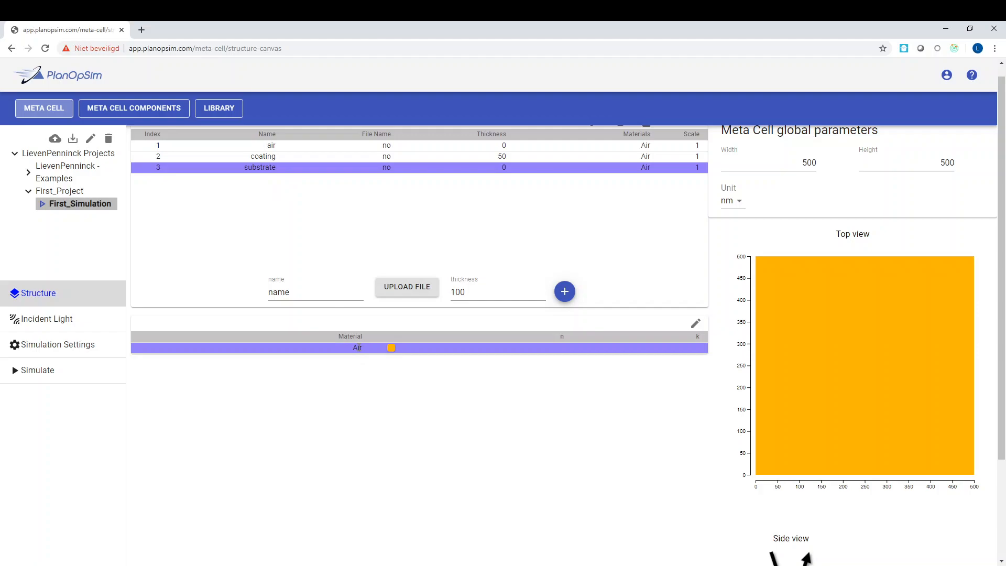
{"action": "left_click", "coordinate": [358, 347]}
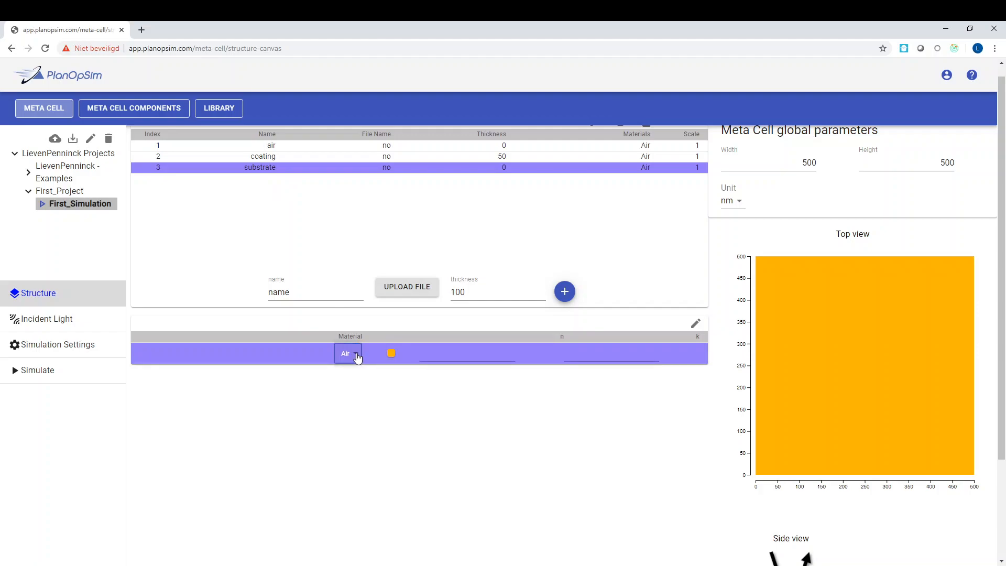
{"action": "left_click", "coordinate": [360, 355]}
{"action": "key", "text": "s"}
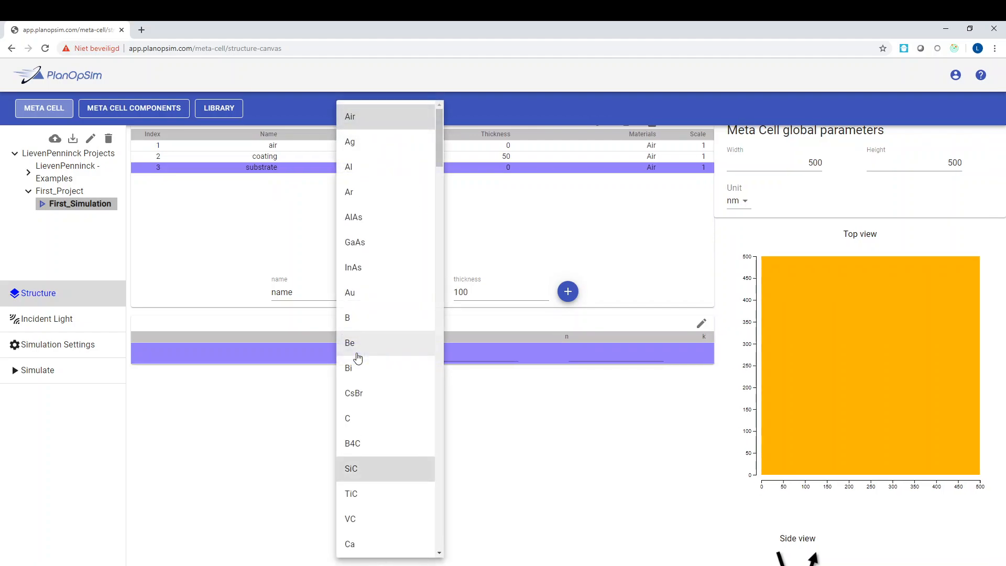
{"action": "key", "text": "i"}
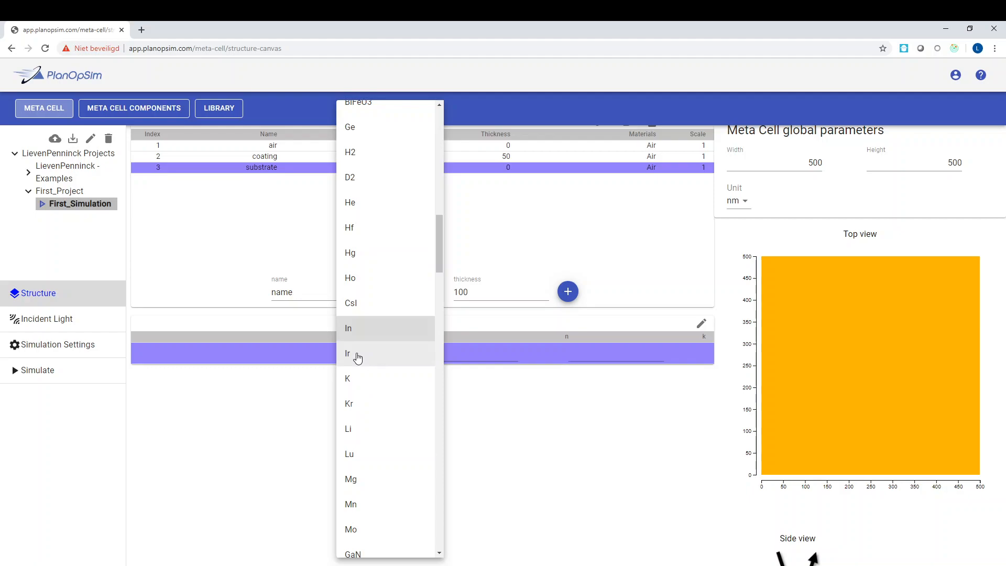
{"action": "key", "text": "s"}
{"action": "key", "text": "i"}
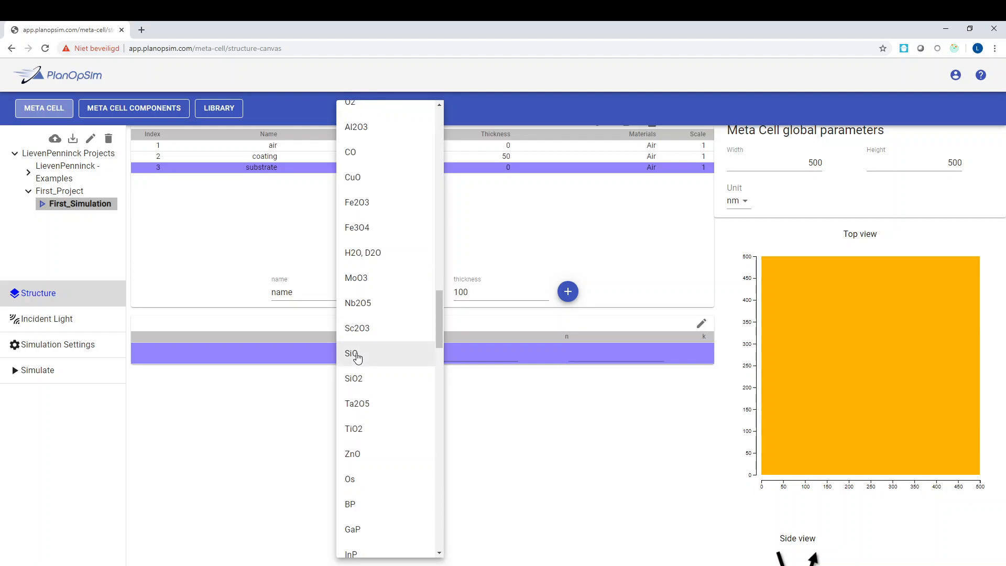
{"action": "left_click", "coordinate": [363, 385]}
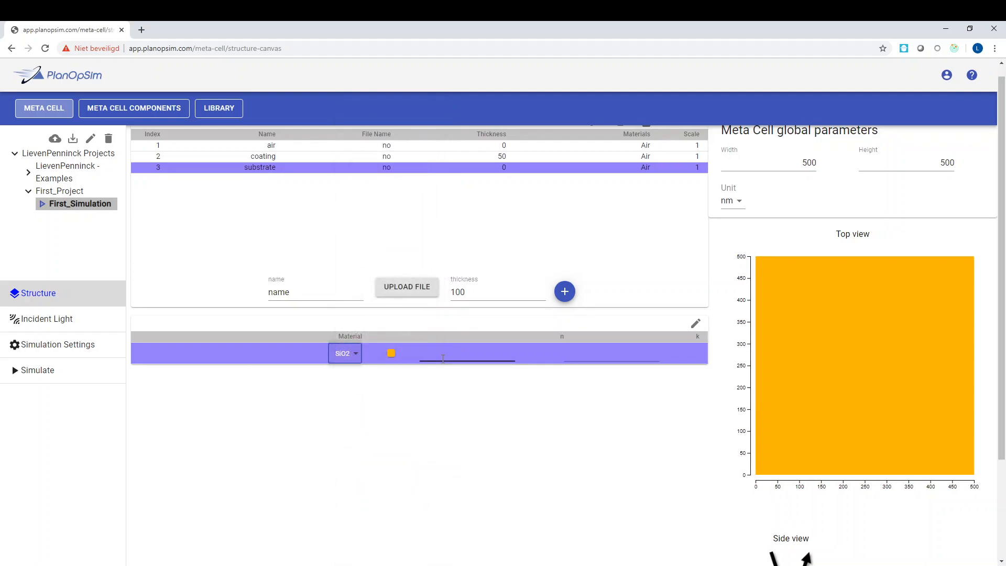
{"action": "mouse_move", "coordinate": [859, 328]}
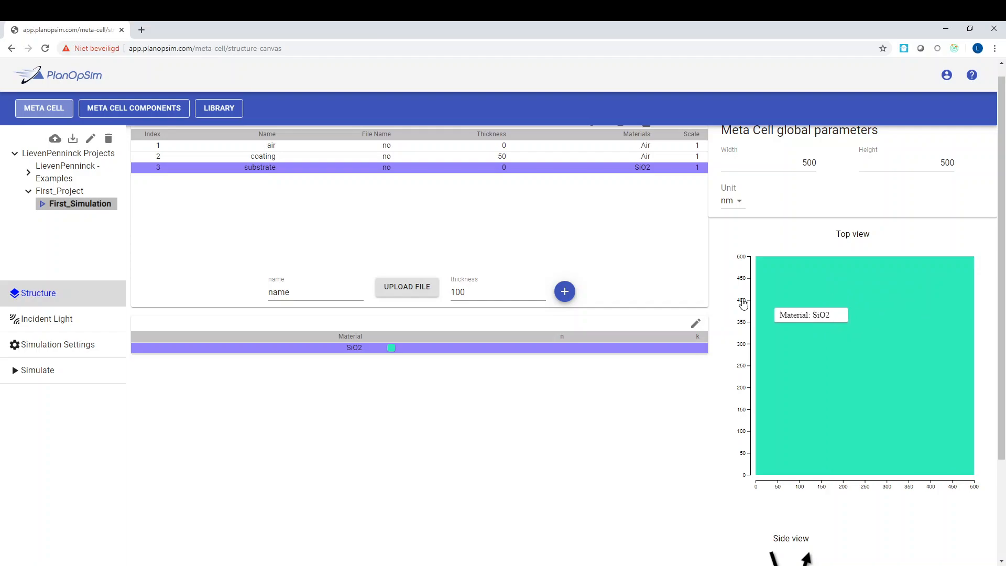
Step: Set the coating layer's material to MgF2 and check the stack in the side view
{"action": "left_click", "coordinate": [284, 157]}
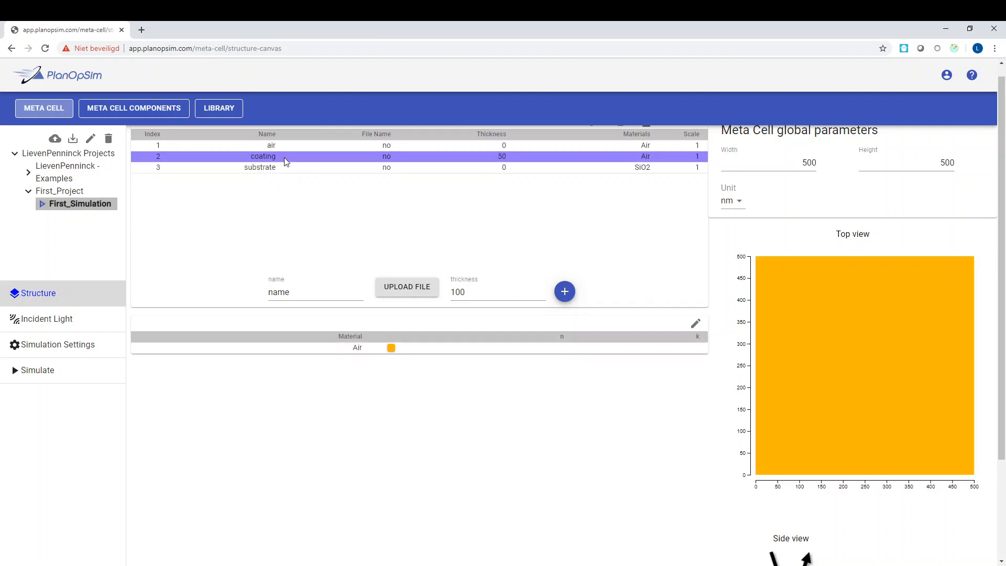
{"action": "left_click", "coordinate": [355, 349]}
{"action": "left_click", "coordinate": [355, 352]}
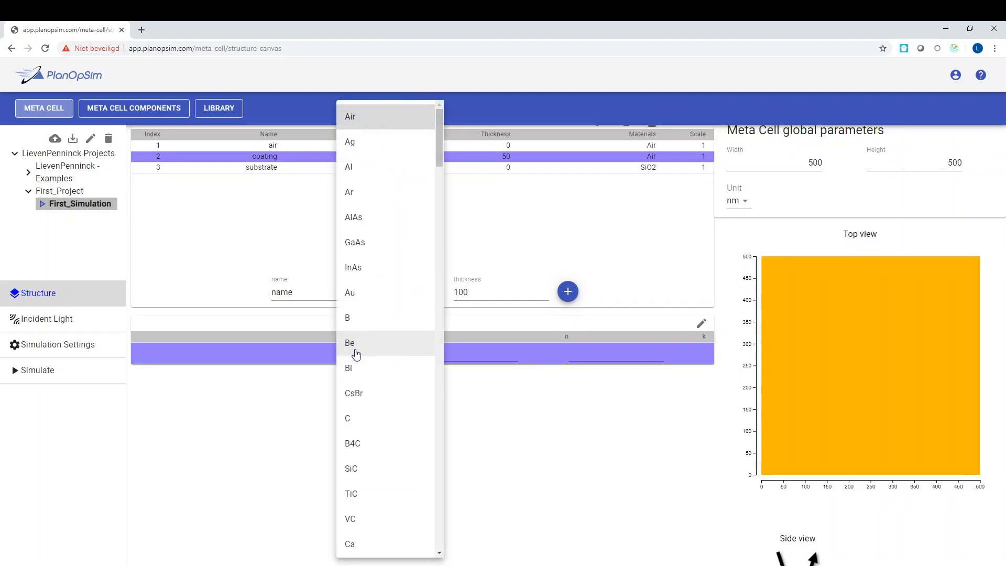
{"action": "scroll", "coordinate": [356, 355], "scroll_direction": "down", "scroll_amount": 10}
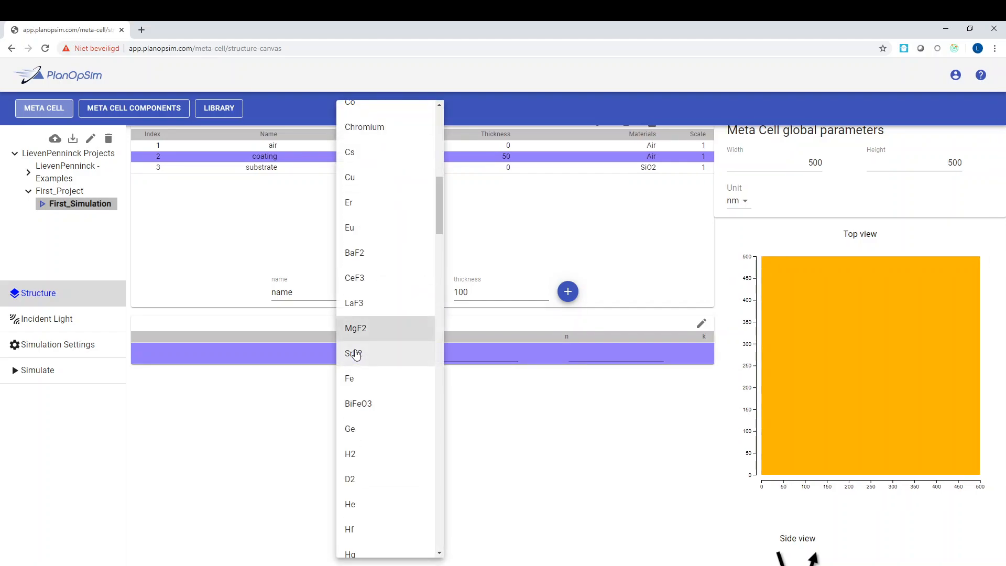
{"action": "left_click", "coordinate": [356, 329]}
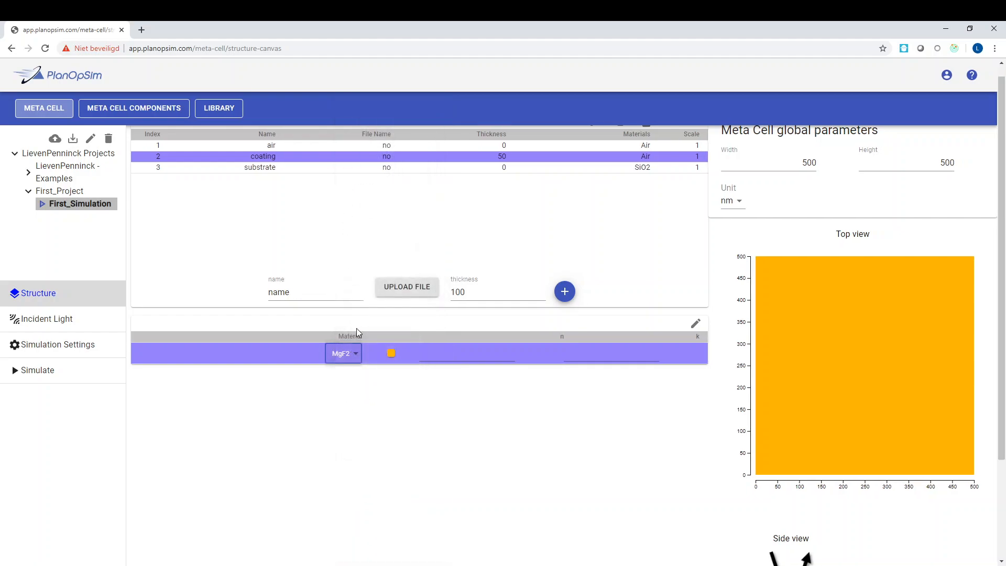
{"action": "left_click", "coordinate": [565, 252]}
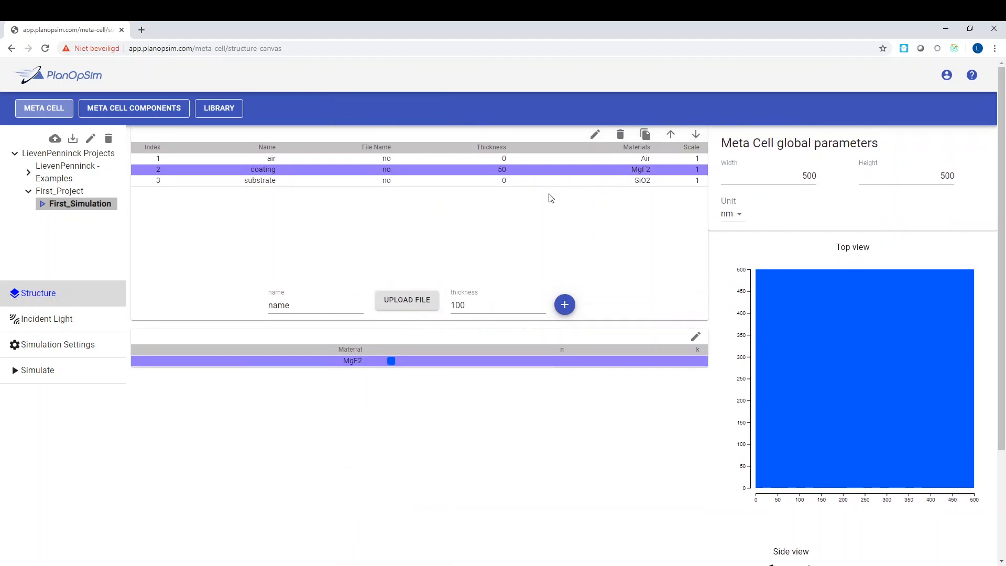
{"action": "scroll", "coordinate": [785, 393], "scroll_direction": "down", "scroll_amount": 3}
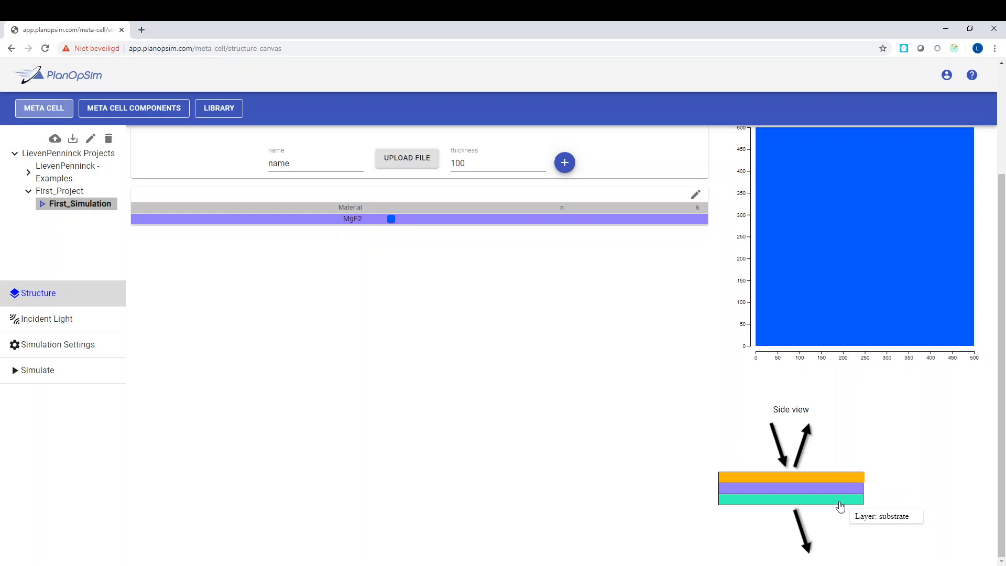
Step: Set the incident light's azimut and zenit to 0 and its wavelength to 532, and view the polarization options
{"action": "left_click", "coordinate": [81, 325]}
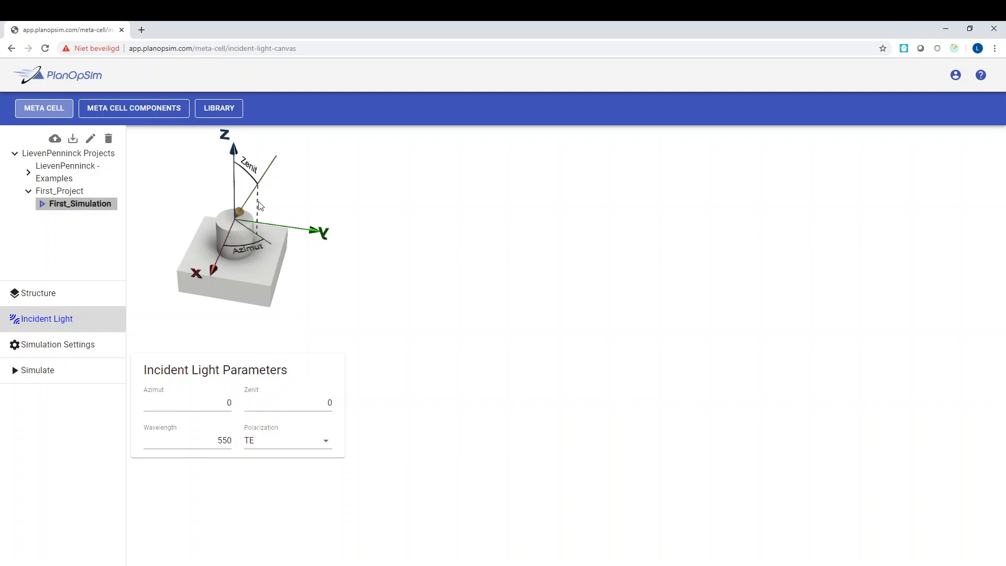
{"action": "left_click", "coordinate": [228, 402]}
{"action": "left_click", "coordinate": [326, 403]}
{"action": "left_click_drag", "start_coordinate": [217, 440], "coordinate": [223, 440]}
{"action": "type", "text": "532"}
{"action": "left_click", "coordinate": [474, 430]}
{"action": "left_click", "coordinate": [310, 442]}
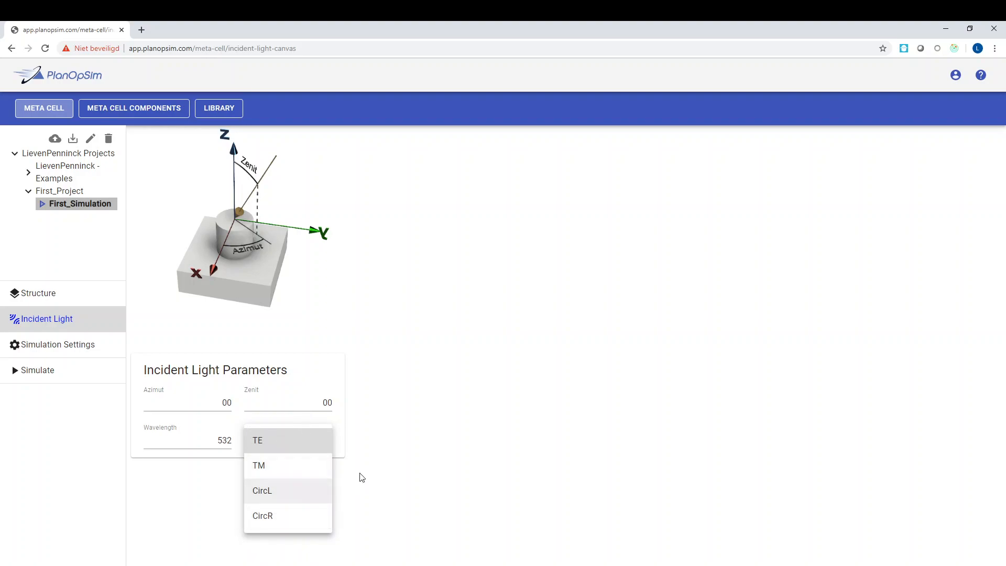
{"action": "left_click", "coordinate": [411, 451]}
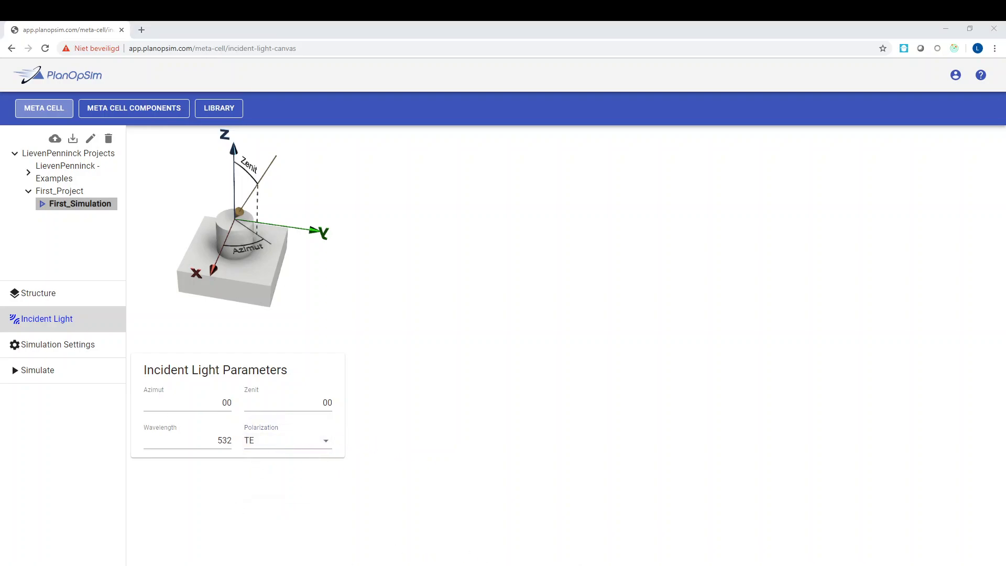
Step: Set the maximum diffraction orders to 0 in both the X and Y directions in the simulation settings
{"action": "left_click", "coordinate": [59, 346]}
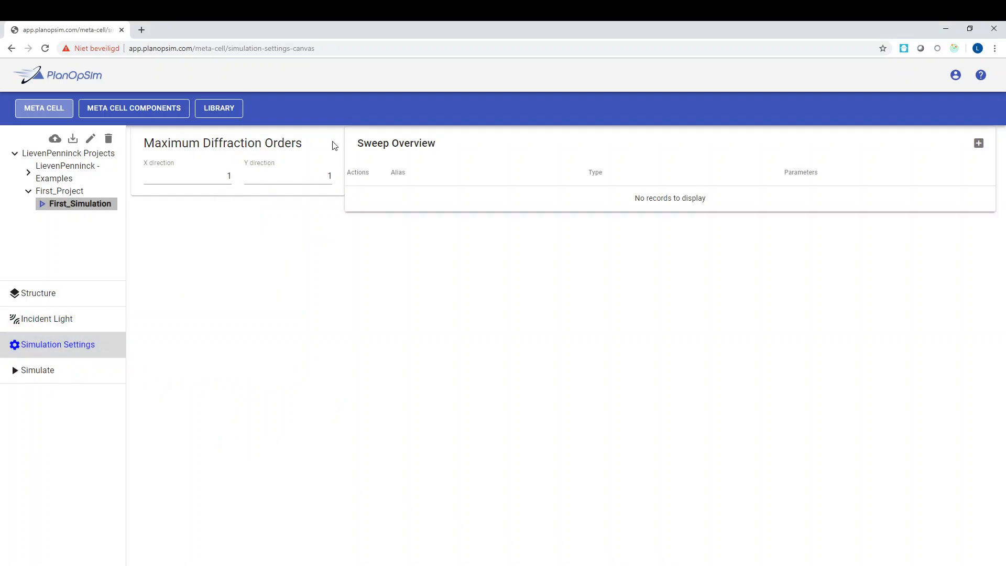
{"action": "left_click", "coordinate": [227, 177]}
{"action": "key", "text": "BackSpace"}
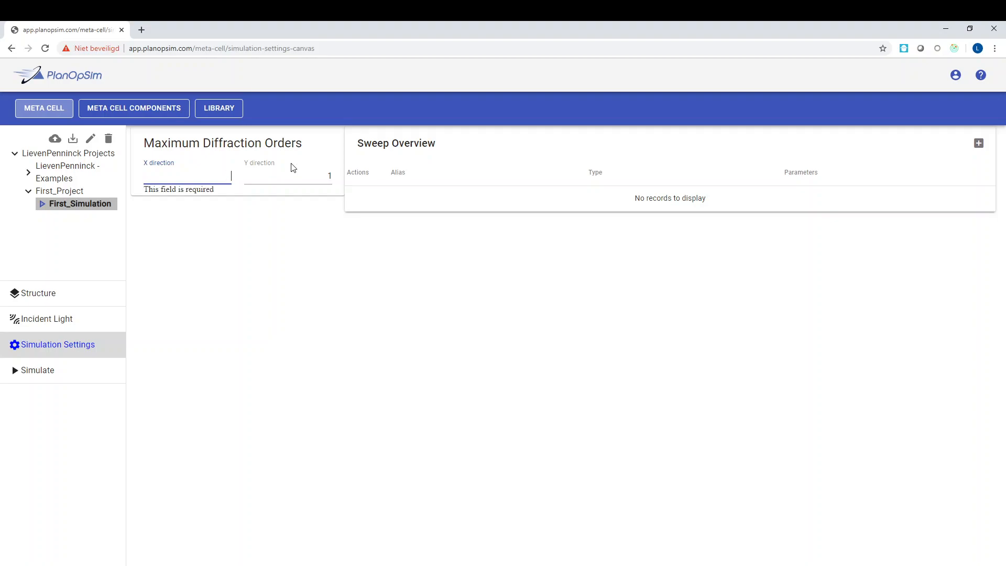
{"action": "type", "text": "0"}
{"action": "left_click", "coordinate": [327, 176]}
{"action": "key", "text": "BackSpace"}
{"action": "type", "text": "0"}
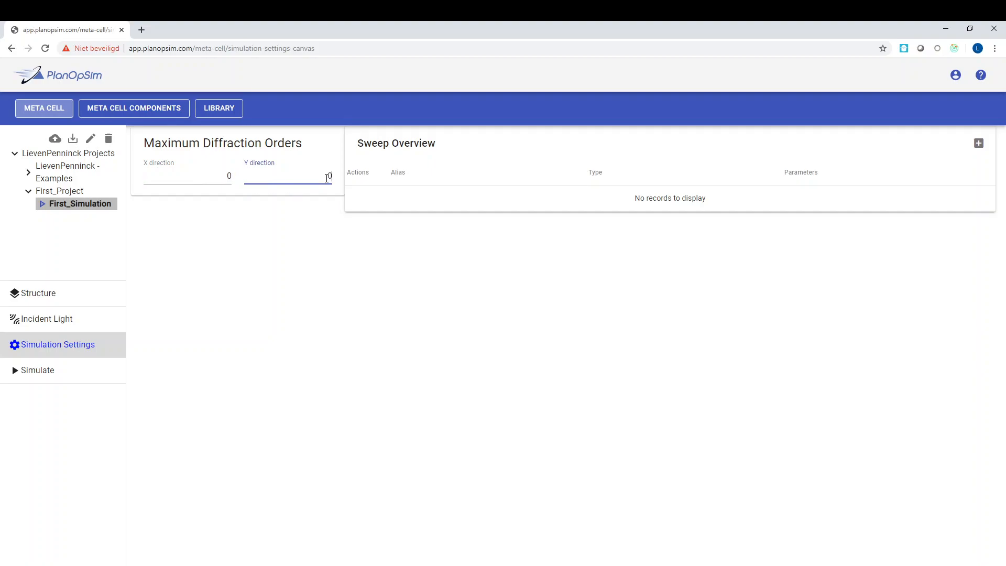
{"action": "left_click", "coordinate": [326, 224]}
Step: Add a linear sweep with the alias thickness, starting at 10, stopping at 100, with step size 1
{"action": "left_click", "coordinate": [979, 145]}
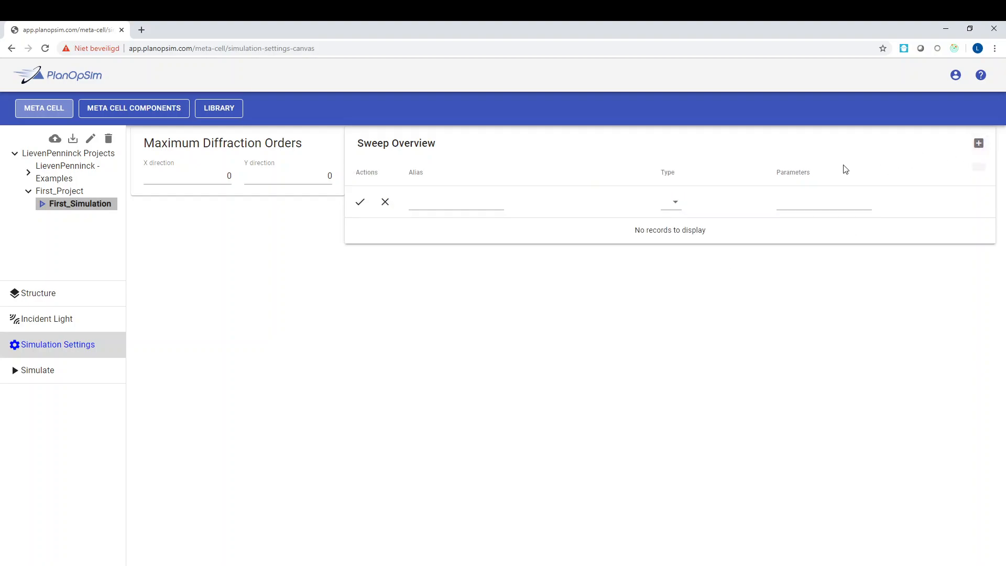
{"action": "left_click", "coordinate": [421, 202]}
{"action": "type", "text": "thickness"}
{"action": "left_click", "coordinate": [675, 208]}
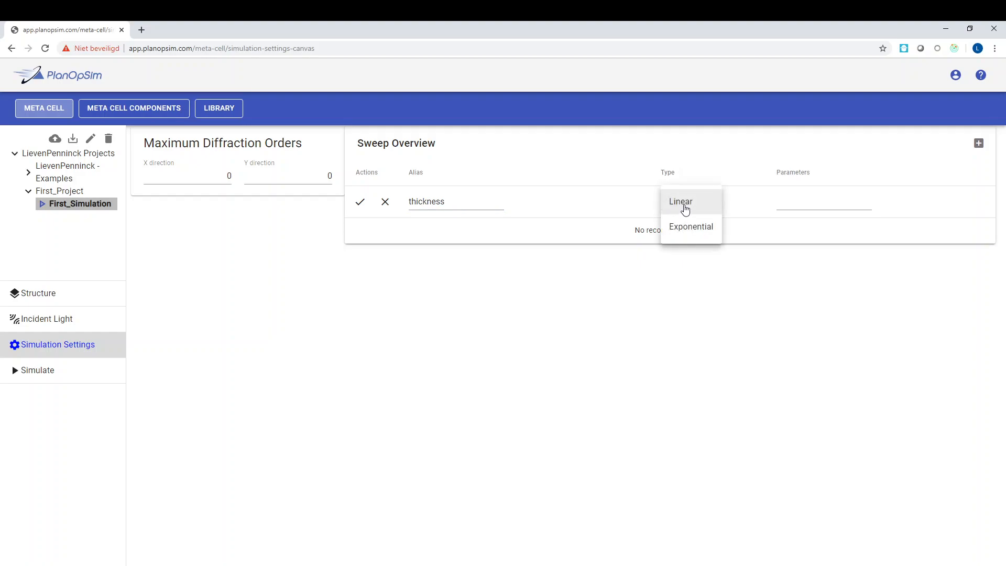
{"action": "left_click", "coordinate": [680, 204]}
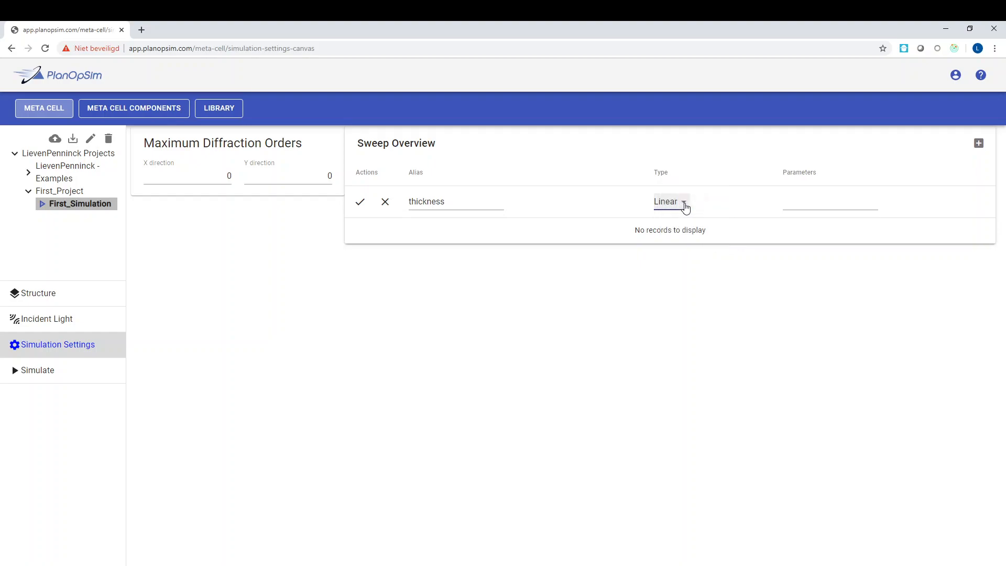
{"action": "left_click", "coordinate": [797, 203]}
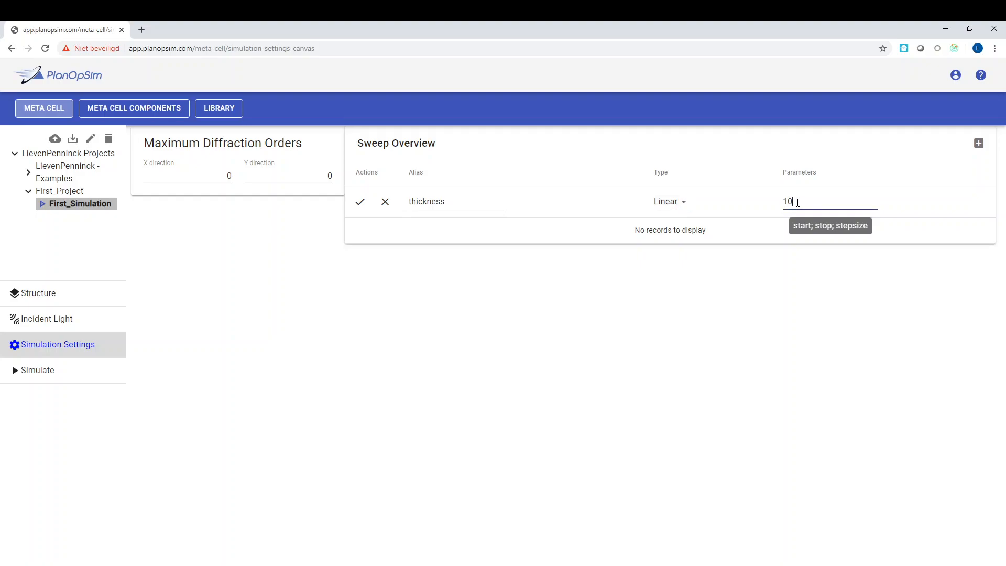
{"action": "type", "text": "10;100;1"}
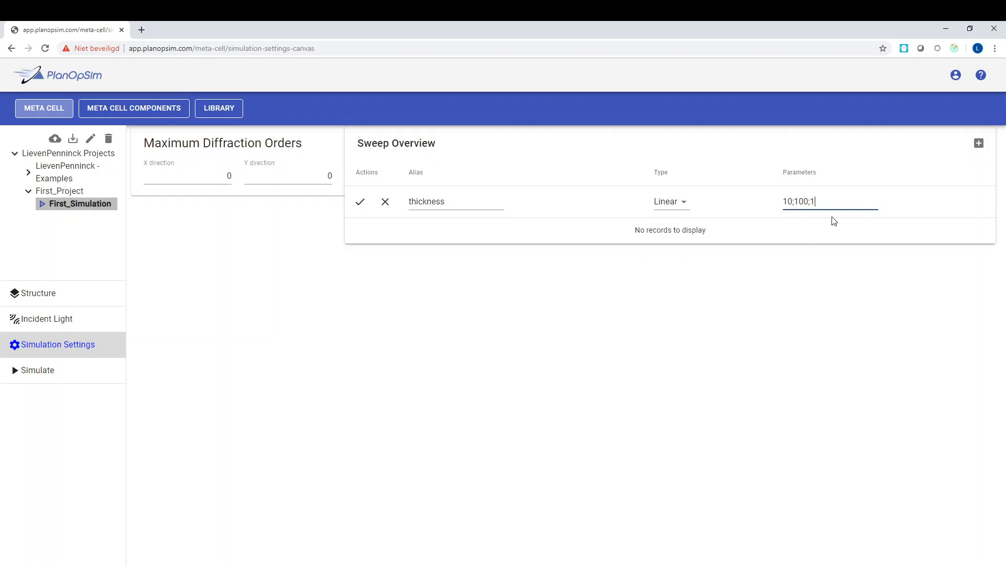
{"action": "left_click", "coordinate": [361, 201]}
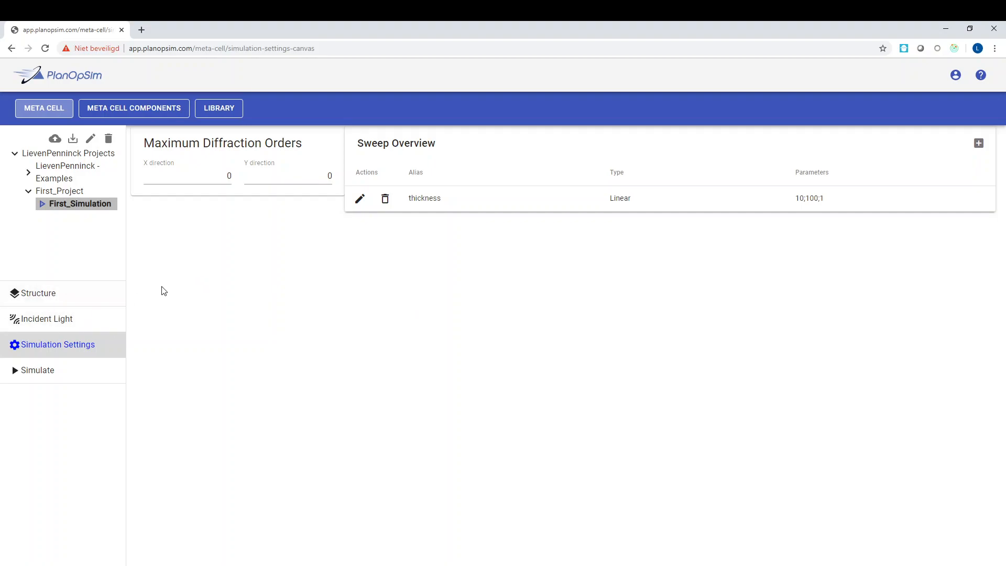
Step: Link the coating layer's thickness in the structure to the sweep variable by setting it to =thickness
{"action": "left_click", "coordinate": [73, 301]}
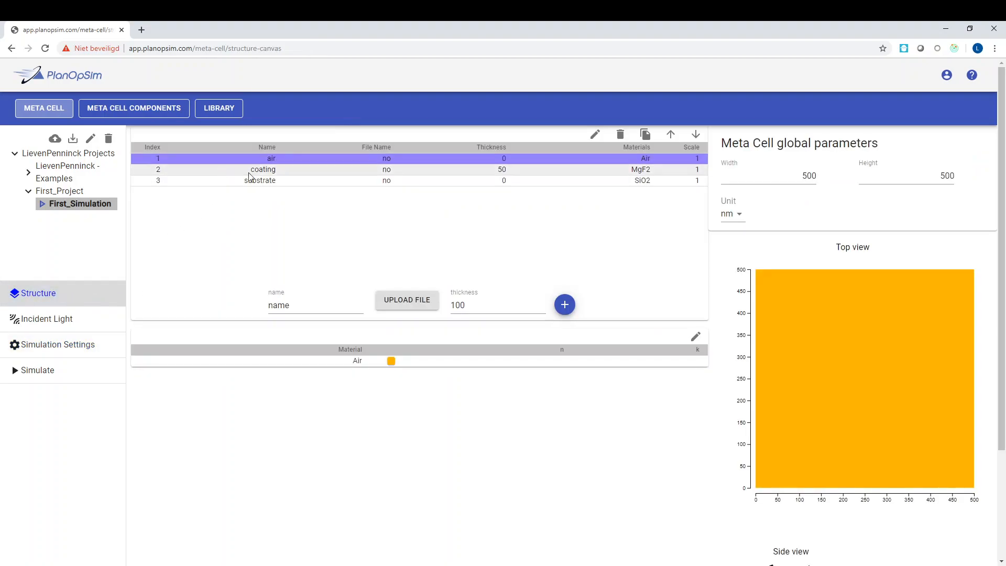
{"action": "left_click", "coordinate": [506, 169]}
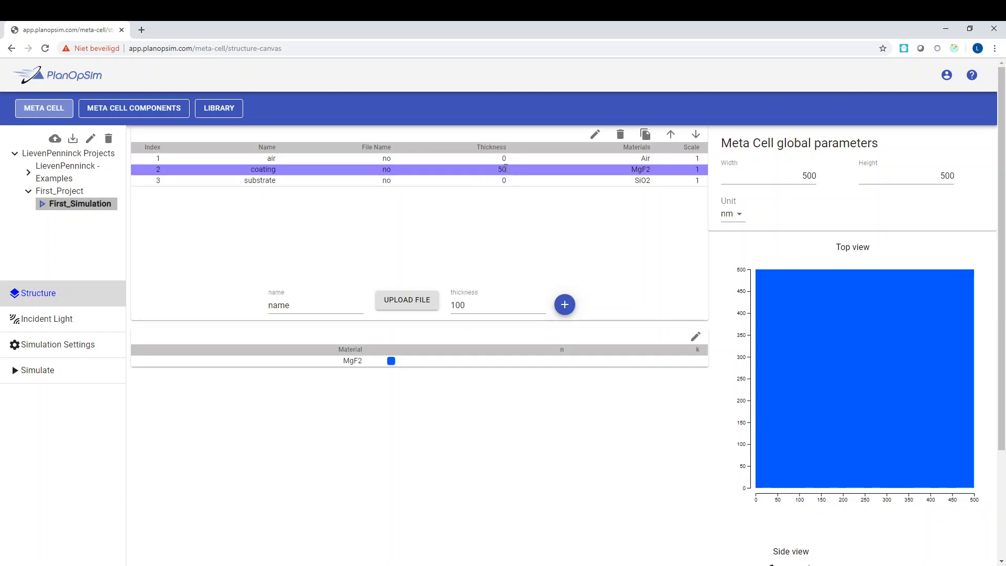
{"action": "left_click", "coordinate": [504, 169]}
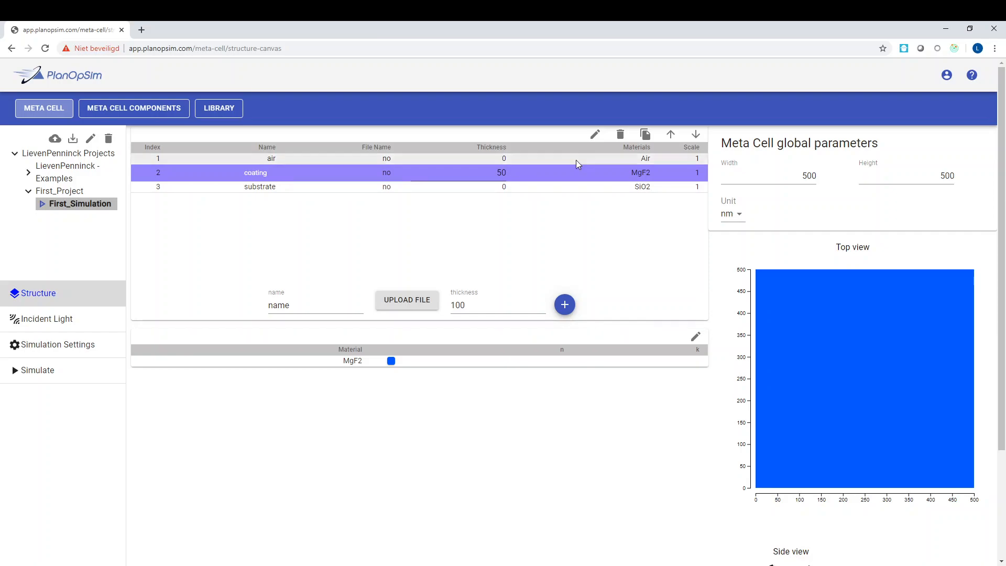
{"action": "double_click", "coordinate": [501, 173]}
{"action": "key", "text": "BackSpace"}
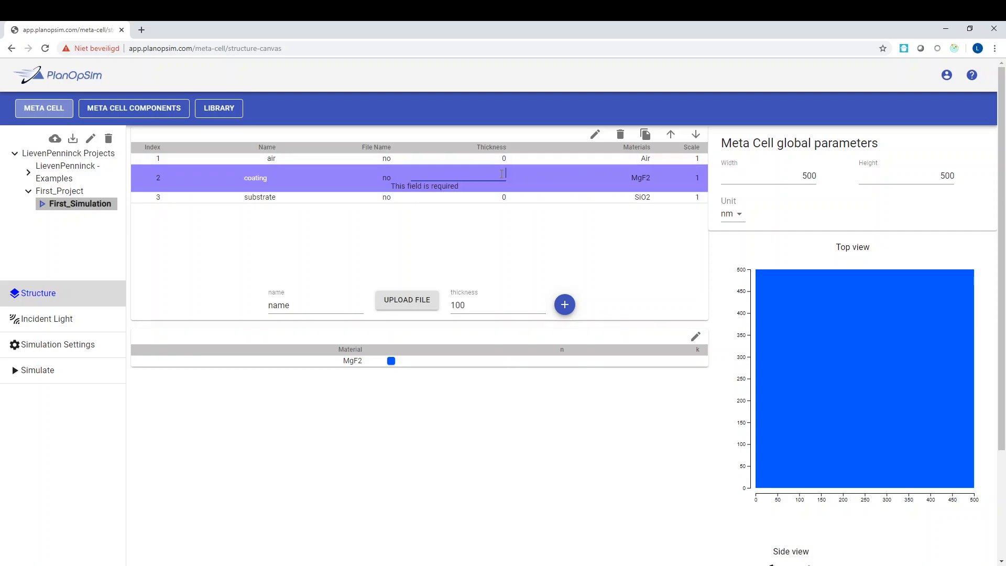
{"action": "type", "text": "="}
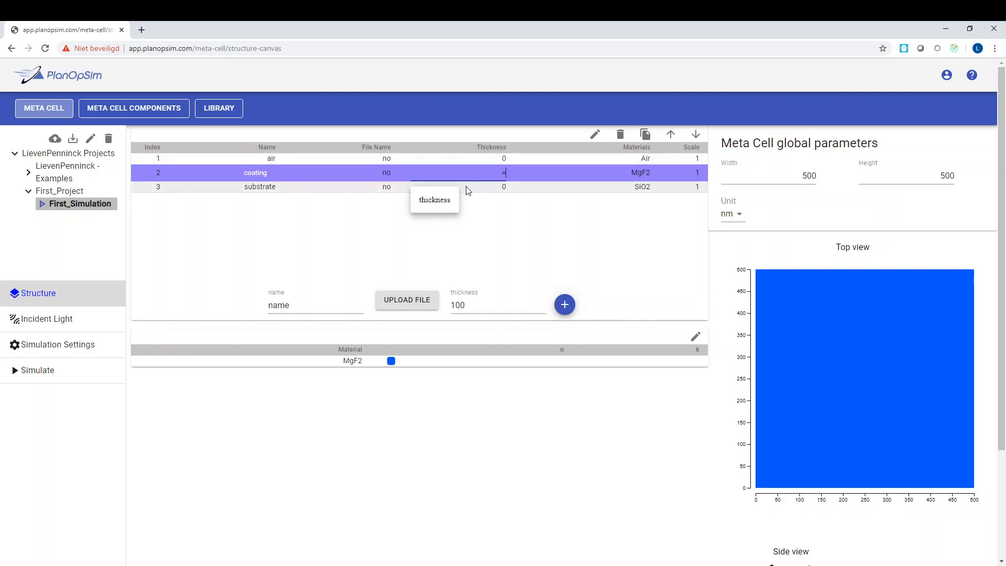
{"action": "left_click", "coordinate": [420, 207]}
{"action": "left_click", "coordinate": [632, 256]}
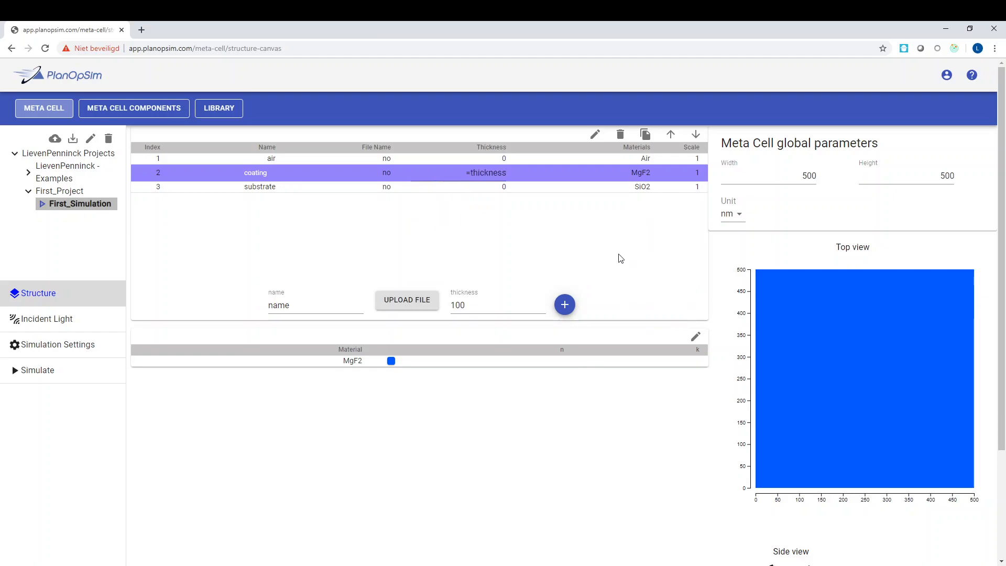
{"action": "left_click", "coordinate": [352, 187]}
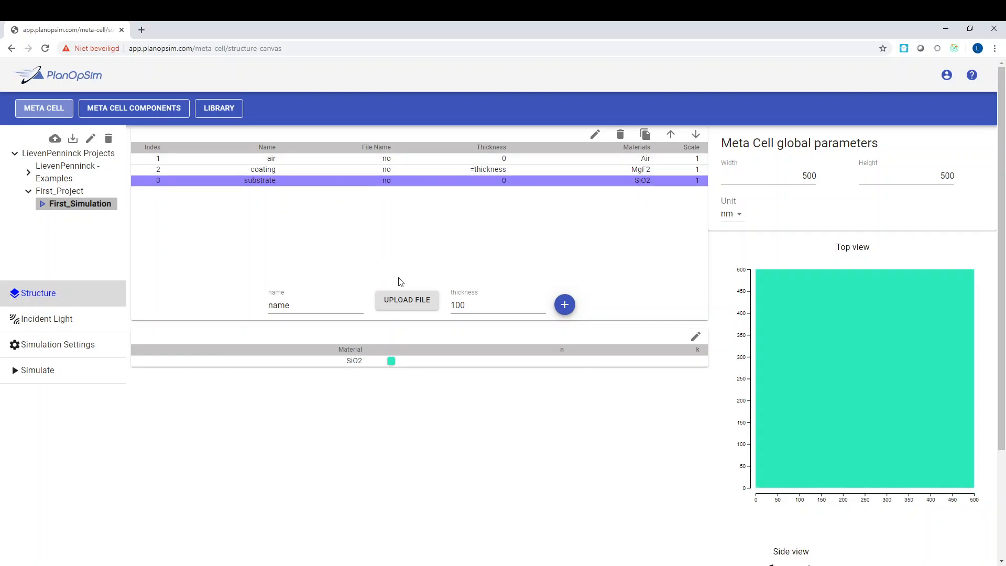
Step: Check the layer stack in the side view and launch the simulation of First_Simulation
{"action": "scroll", "coordinate": [732, 302], "scroll_direction": "down", "scroll_amount": 1}
{"action": "scroll", "coordinate": [731, 303], "scroll_direction": "down", "scroll_amount": 3}
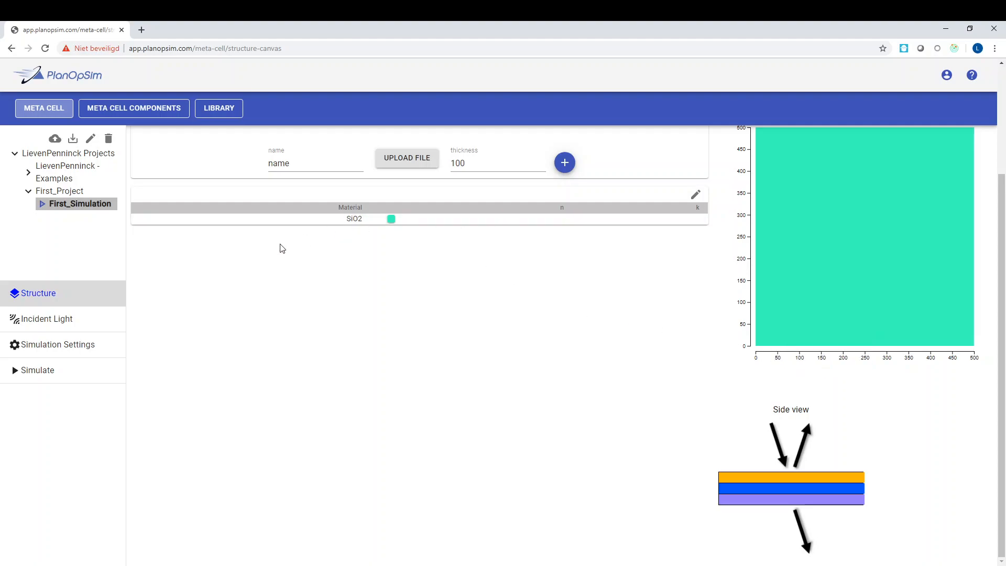
{"action": "left_click", "coordinate": [88, 377]}
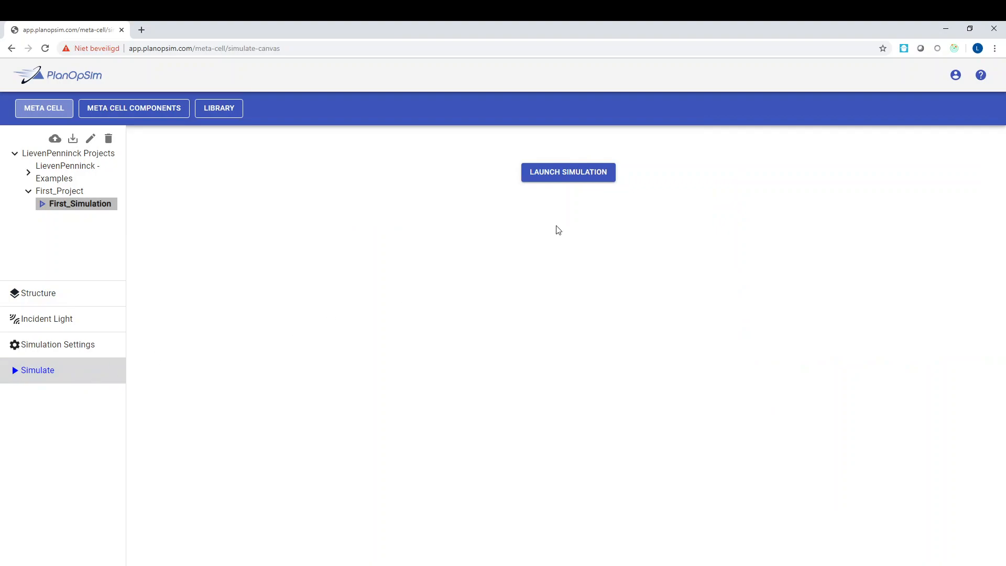
{"action": "left_click", "coordinate": [595, 178]}
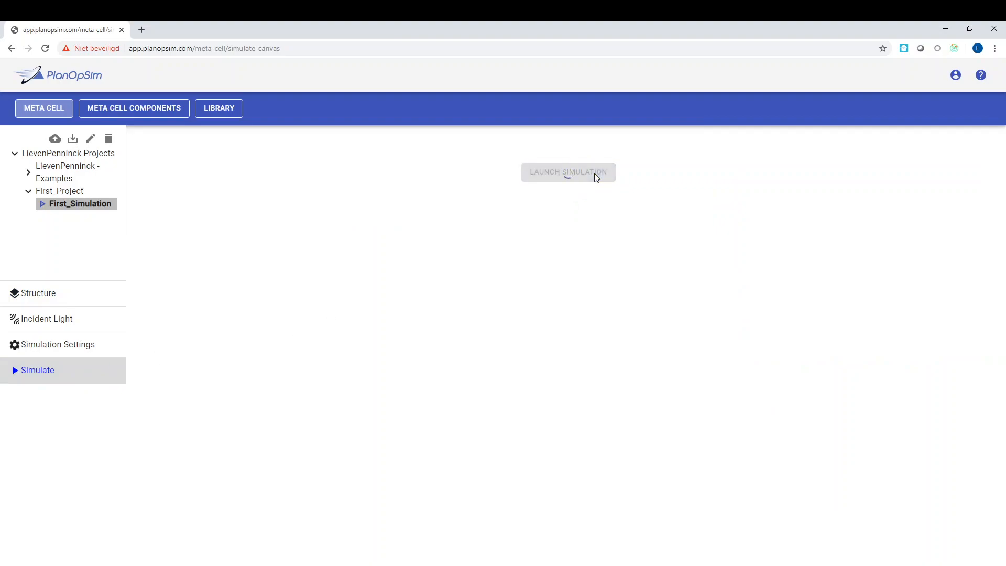